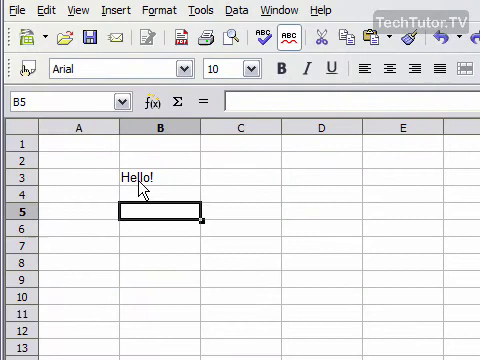
Step: Select cell B3, which contains 'Hello!'
{"action": "left_click", "coordinate": [139, 186]}
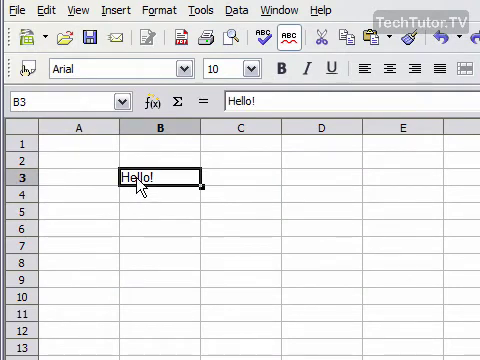
Step: Bring up Format Cells for B3 and show its Alignment settings
{"action": "right_click", "coordinate": [139, 186]}
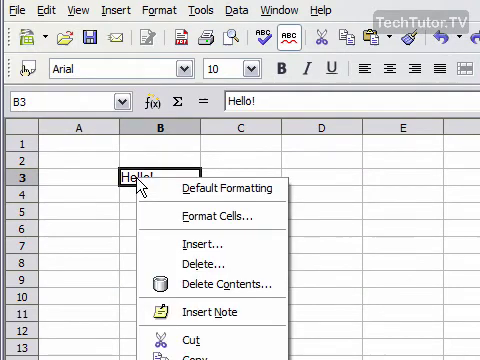
{"action": "left_click", "coordinate": [212, 219]}
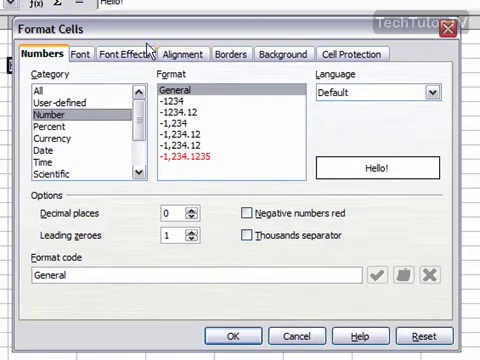
{"action": "left_click", "coordinate": [202, 60]}
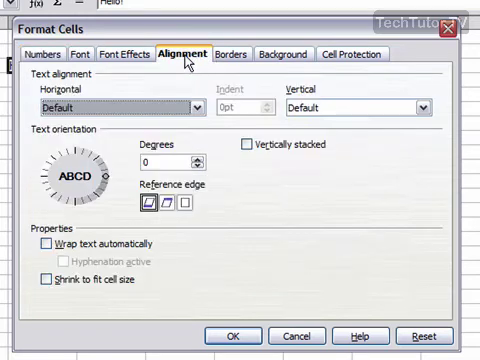
Step: Set B3's horizontal alignment to Center
{"action": "left_click", "coordinate": [112, 108]}
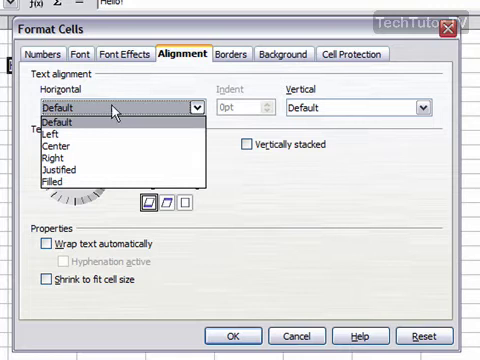
{"action": "left_click", "coordinate": [91, 147]}
{"action": "left_click", "coordinate": [92, 110]}
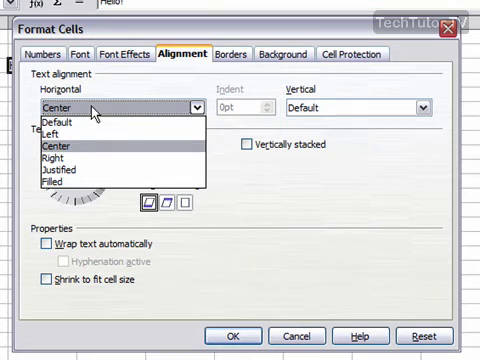
{"action": "left_click", "coordinate": [86, 148]}
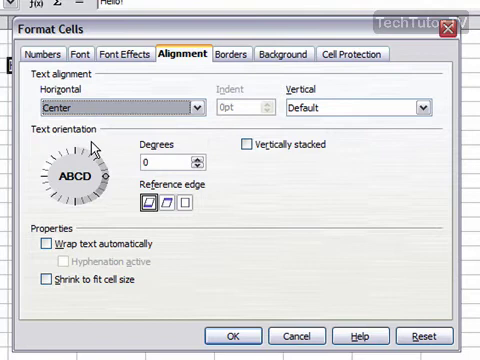
Step: Try Left alignment with a 20pt indent, then return horizontal alignment to Center
{"action": "left_click", "coordinate": [174, 110]}
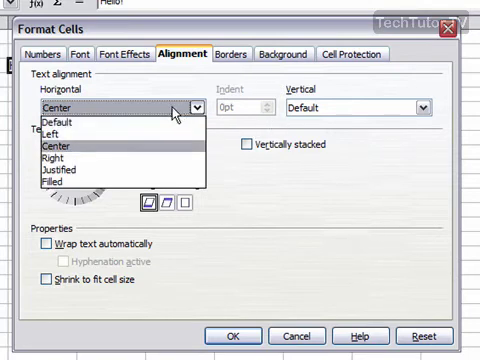
{"action": "left_click", "coordinate": [126, 134]}
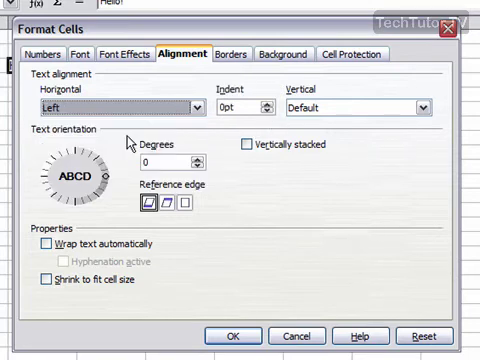
{"action": "left_click", "coordinate": [268, 104]}
{"action": "left_click", "coordinate": [268, 104]}
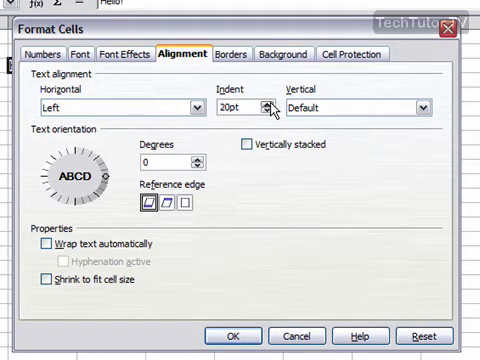
{"action": "left_click", "coordinate": [184, 109]}
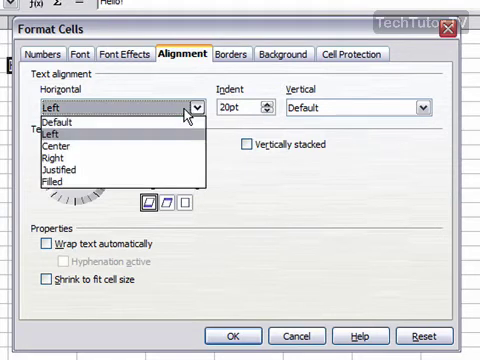
{"action": "left_click", "coordinate": [117, 150]}
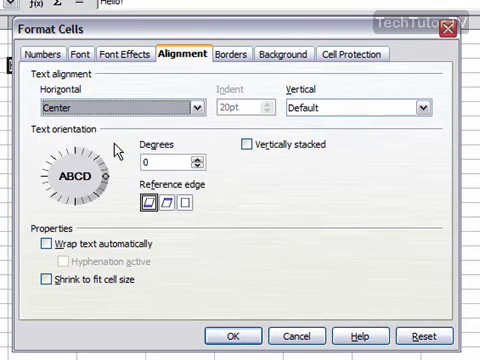
{"action": "left_click", "coordinate": [320, 120]}
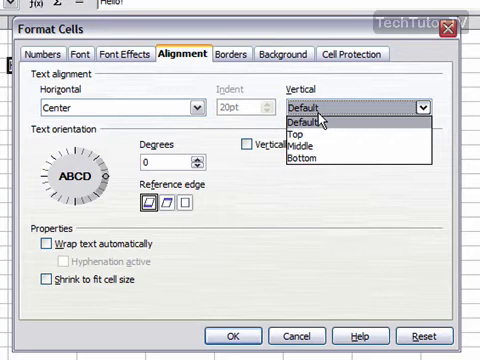
Step: Set B3's vertical alignment to Middle
{"action": "left_click", "coordinate": [318, 146]}
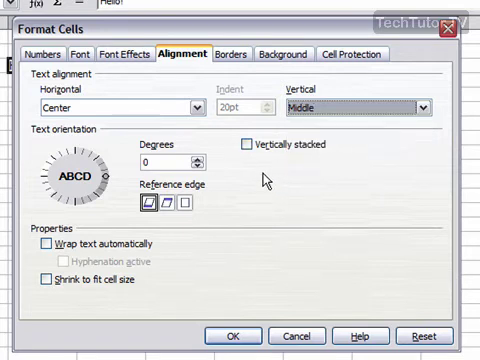
Step: Rotate B3's text to 41 degrees using the spin buttons and dial
{"action": "left_click", "coordinate": [198, 159]}
{"action": "left_click", "coordinate": [198, 159]}
{"action": "left_click", "coordinate": [198, 159]}
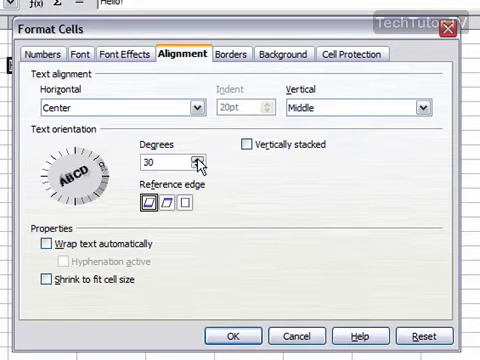
{"action": "left_click", "coordinate": [197, 160]}
{"action": "left_click", "coordinate": [86, 167]}
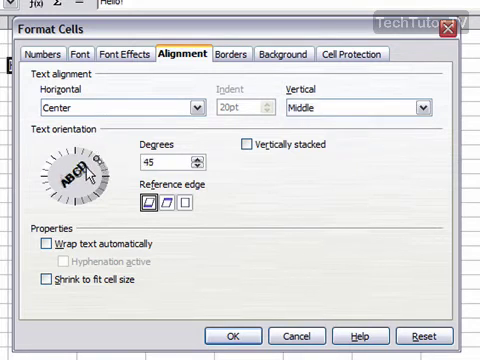
{"action": "mouse_move", "coordinate": [88, 172]}
{"action": "left_mouse_down"}
{"action": "mouse_move", "coordinate": [84, 170]}
{"action": "mouse_move", "coordinate": [88, 180]}
{"action": "mouse_move", "coordinate": [75, 191]}
{"action": "mouse_move", "coordinate": [56, 165]}
{"action": "mouse_move", "coordinate": [93, 169]}
{"action": "mouse_move", "coordinate": [94, 179]}
{"action": "mouse_move", "coordinate": [90, 172]}
{"action": "left_mouse_up"}
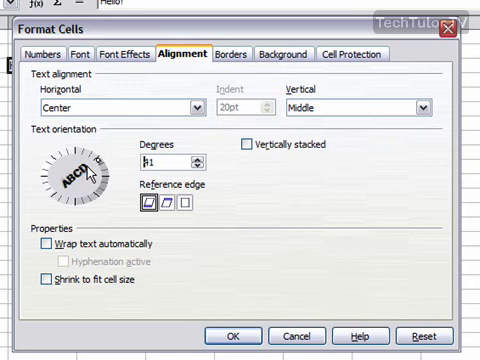
Step: Try the upper cell border as reference edge, ending on From Lower Cell Border
{"action": "left_click", "coordinate": [167, 208]}
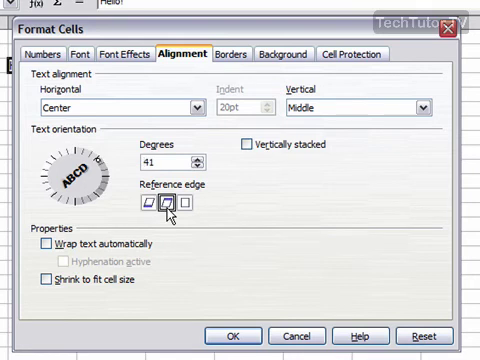
{"action": "left_click", "coordinate": [149, 205]}
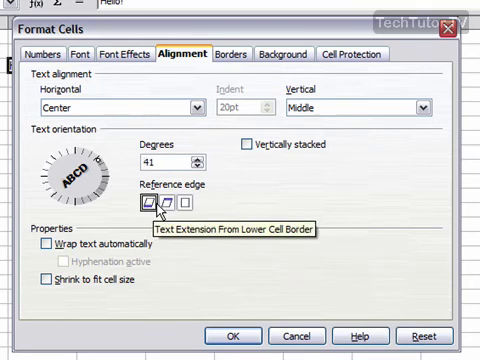
{"action": "left_click", "coordinate": [168, 209]}
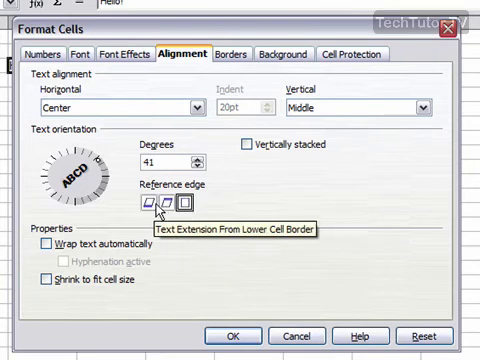
{"action": "left_click", "coordinate": [151, 203]}
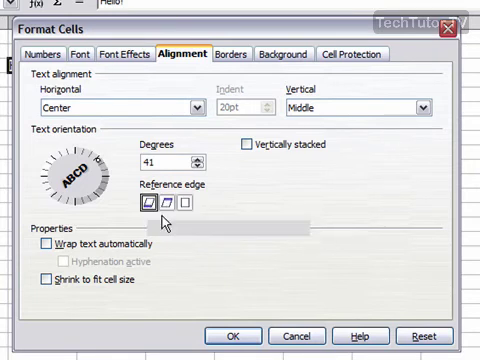
Step: Try Vertically stacked, Wrap text and Hyphenation, leaving all of them off
{"action": "left_click", "coordinate": [250, 147]}
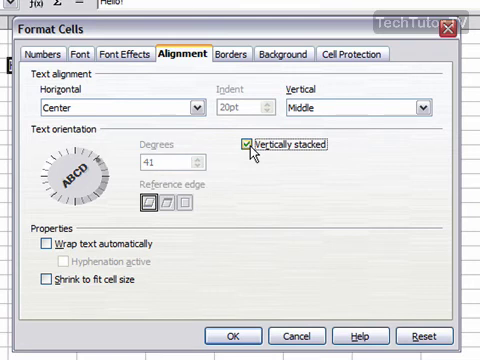
{"action": "left_click", "coordinate": [250, 147]}
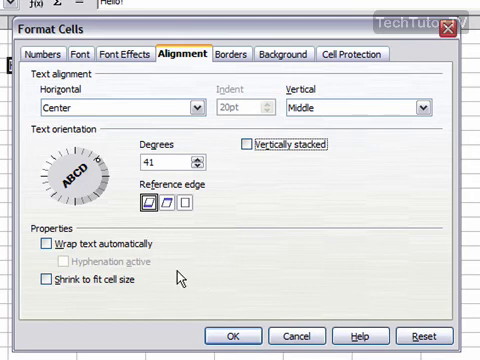
{"action": "left_click", "coordinate": [136, 247]}
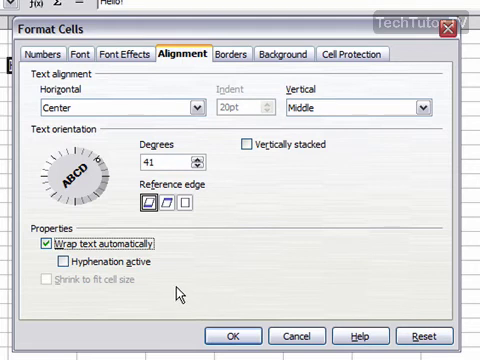
{"action": "left_click", "coordinate": [103, 268]}
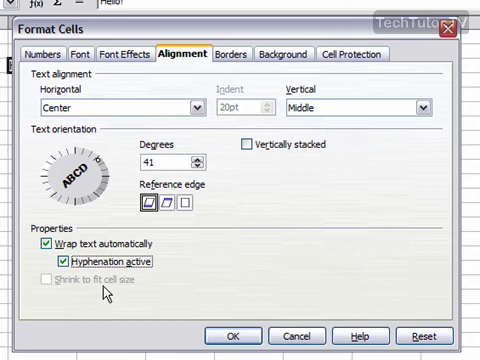
{"action": "left_click", "coordinate": [100, 269]}
{"action": "left_click", "coordinate": [100, 244]}
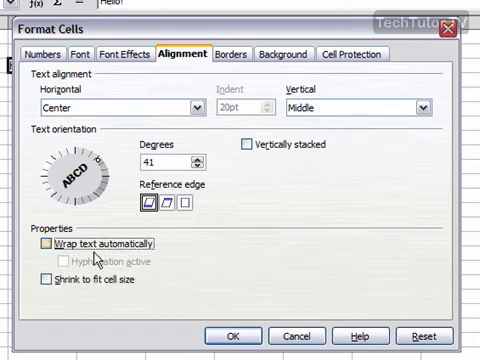
Step: Try Shrink to fit cell size and turn it back off
{"action": "left_click", "coordinate": [90, 280]}
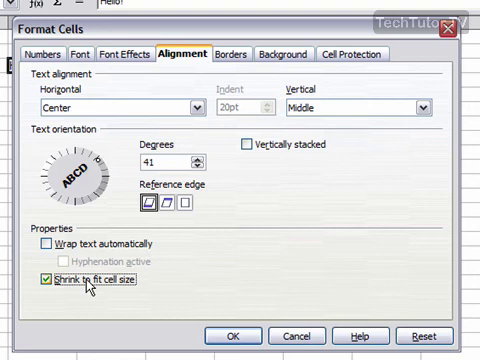
{"action": "left_click", "coordinate": [88, 286]}
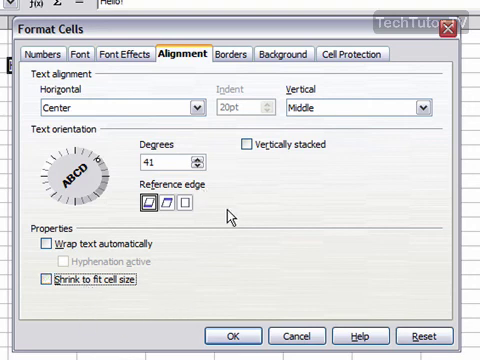